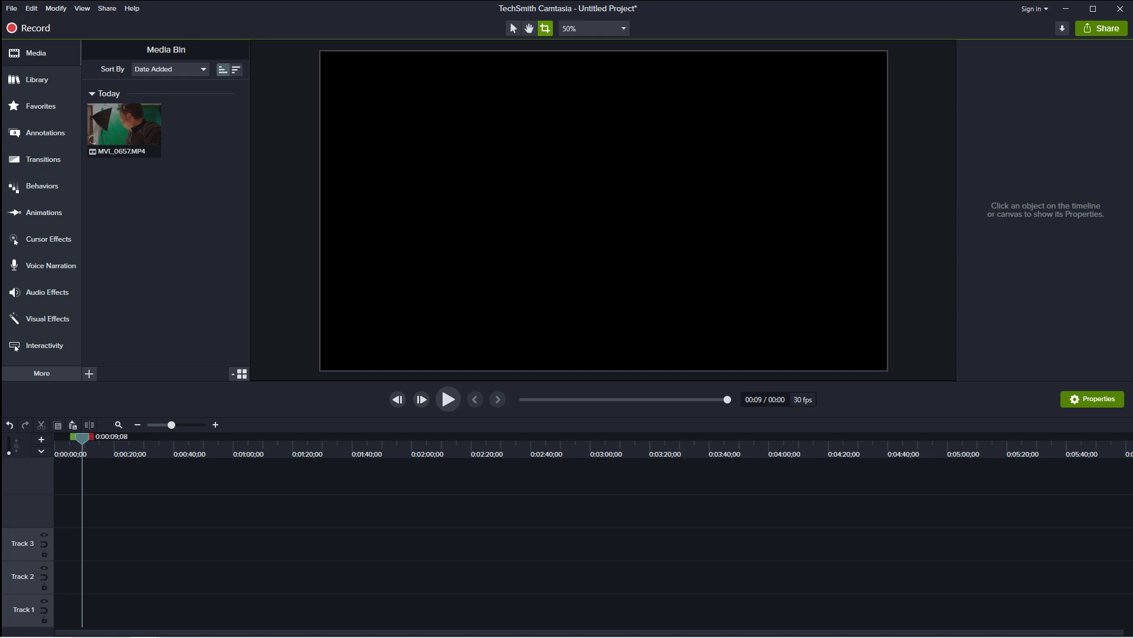
Add plant.MP4 to the media bin and place MVI_0657.MP4 at the start of Track 1.
{"action": "left_click_drag", "start_coordinate": [500, 68], "coordinate": [133, 263]}
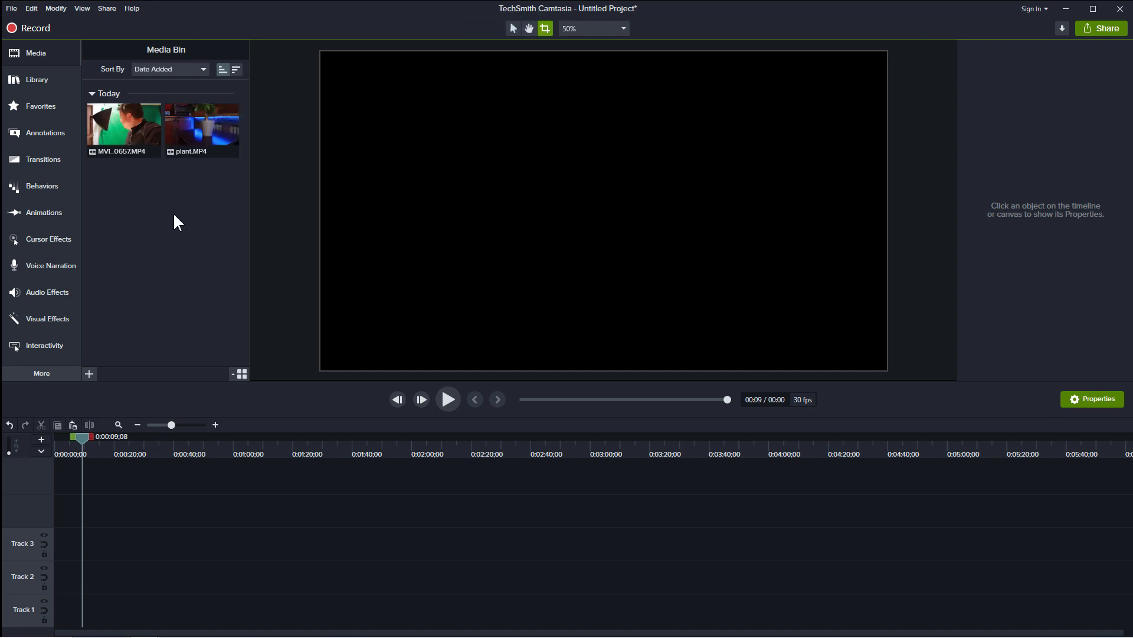
{"action": "left_click", "coordinate": [132, 143]}
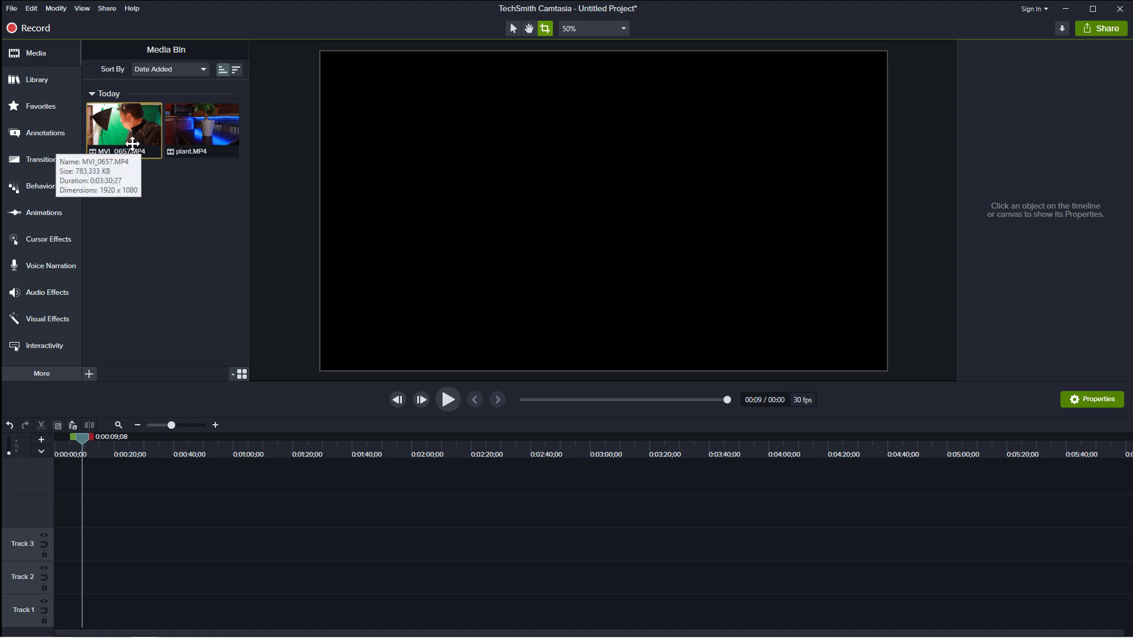
{"action": "left_click_drag", "start_coordinate": [127, 134], "coordinate": [46, 624]}
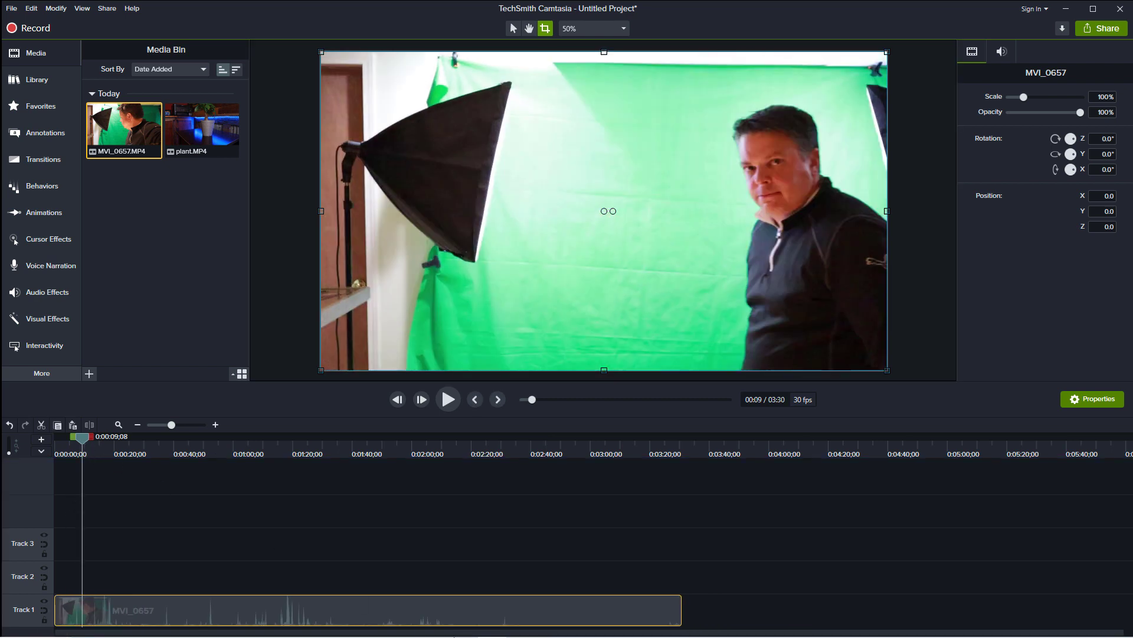
Silence the audio of the MVI_0657 clip on Track 1.
{"action": "right_click", "coordinate": [411, 614]}
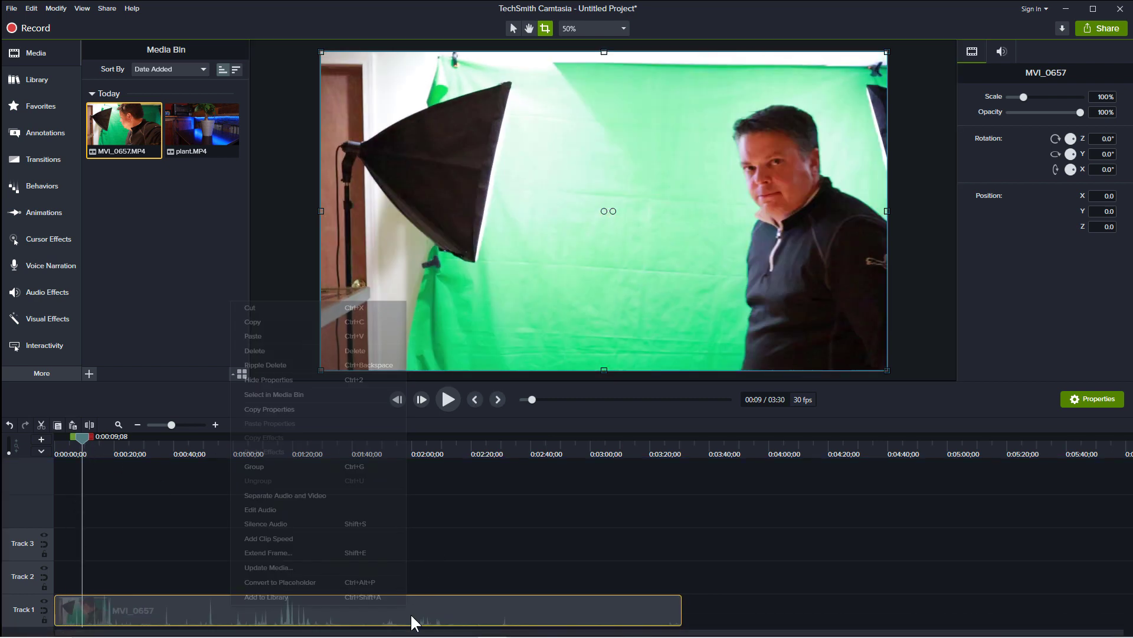
{"action": "left_click", "coordinate": [305, 525]}
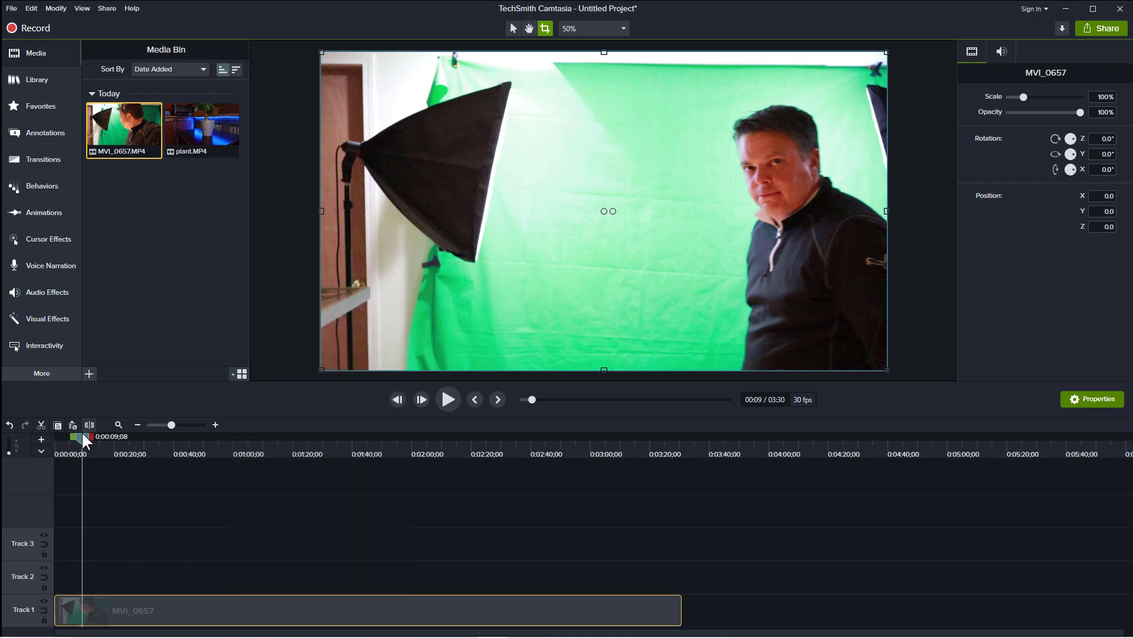
Split the MVI_0657 clip at 0:02:40;29, delete the portion before it and shift the remainder to the timeline start.
{"action": "left_click_drag", "start_coordinate": [83, 434], "coordinate": [533, 545]}
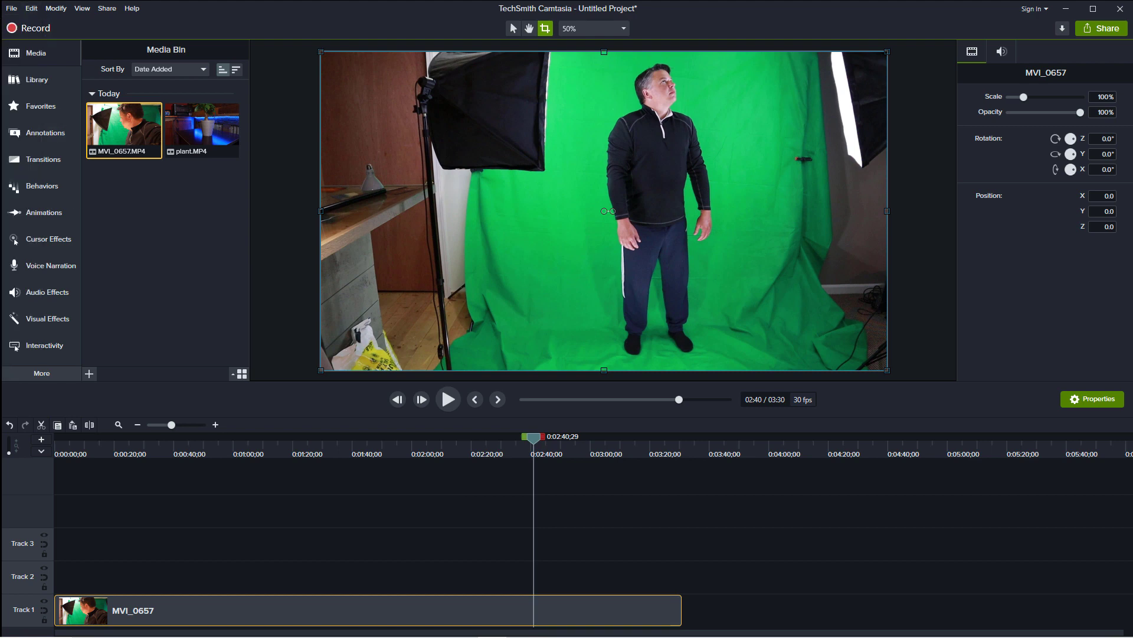
{"action": "key", "text": "s"}
{"action": "left_click", "coordinate": [498, 605]}
{"action": "key", "text": "Delete"}
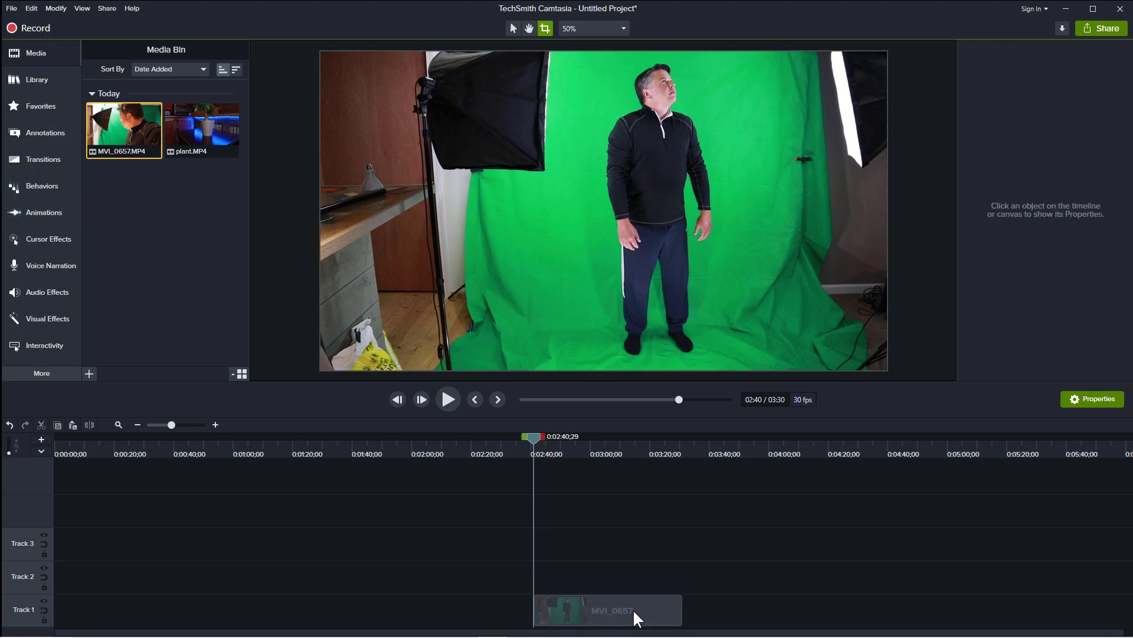
{"action": "left_click_drag", "start_coordinate": [634, 610], "coordinate": [154, 610]}
Split the MVI_0657 clip at 0:00:18;29 and delete the portion after the cut.
{"action": "left_click_drag", "start_coordinate": [535, 437], "coordinate": [113, 541]}
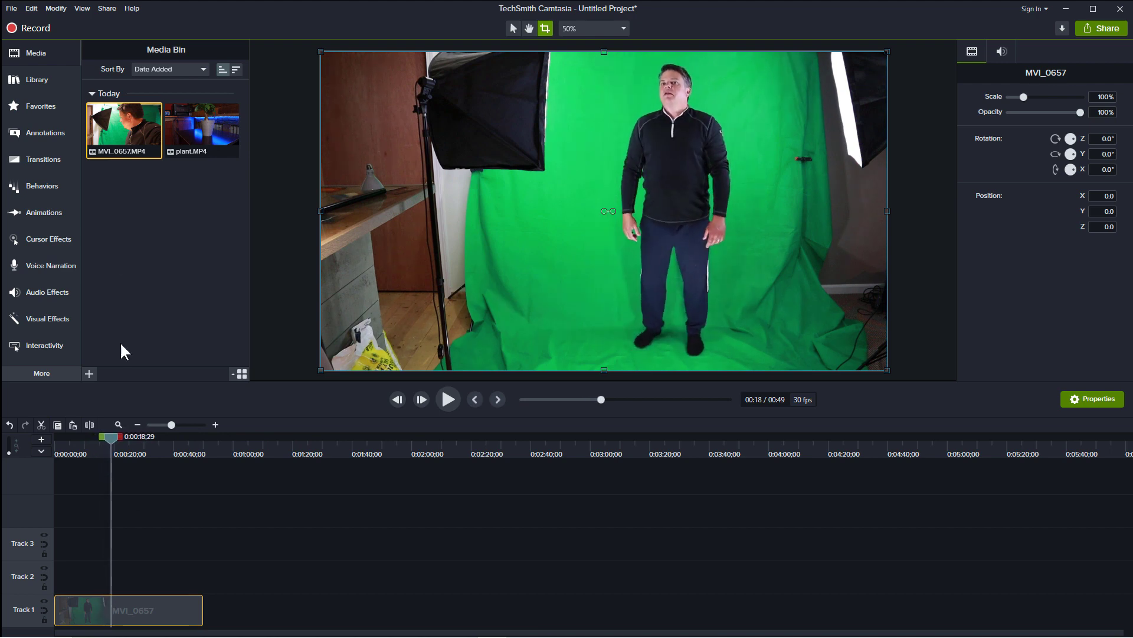
{"action": "left_click", "coordinate": [30, 8]}
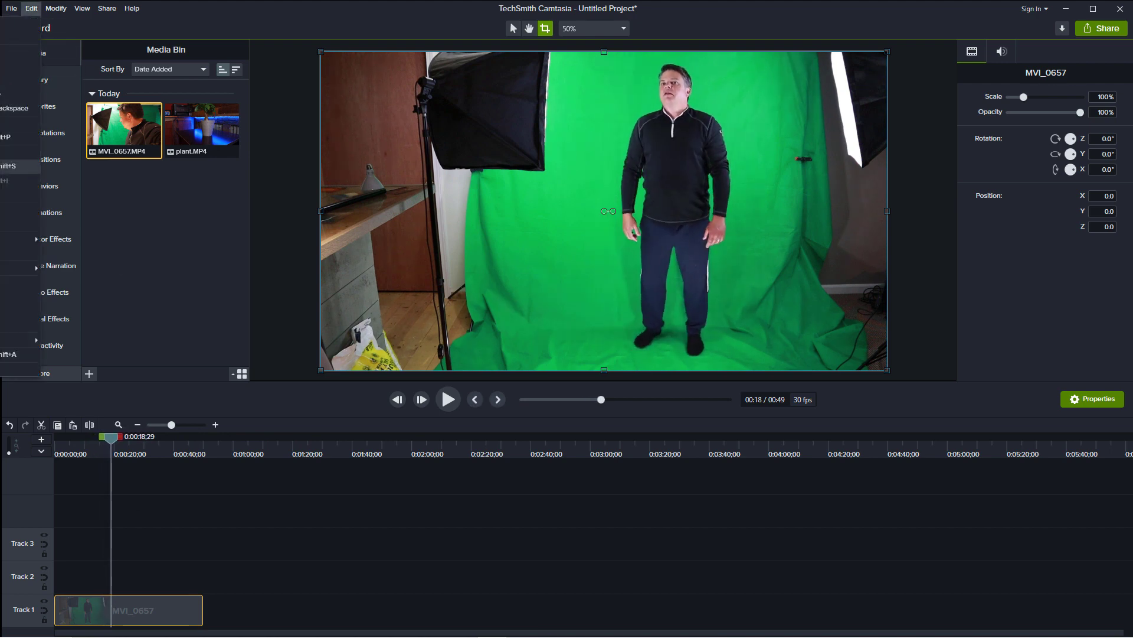
{"action": "left_click", "coordinate": [12, 166]}
{"action": "left_click", "coordinate": [170, 610]}
{"action": "key", "text": "Delete"}
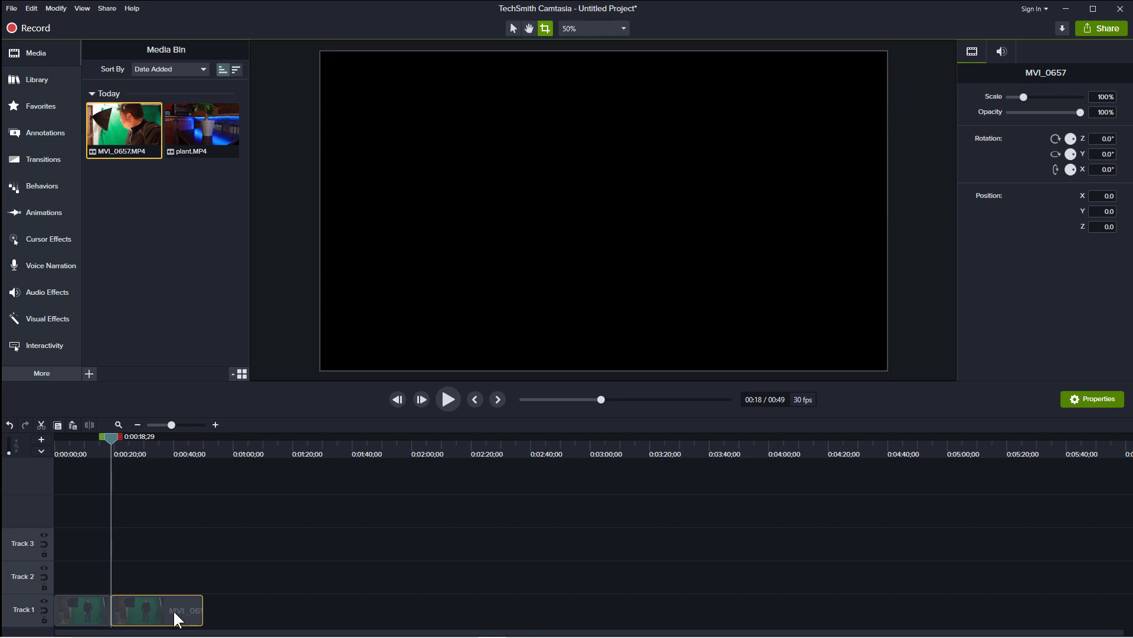
Apply the Remove a Color effect to the MVI_0657 clip and sample the green backdrop beside the man as its colour.
{"action": "left_click_drag", "start_coordinate": [109, 435], "coordinate": [77, 476]}
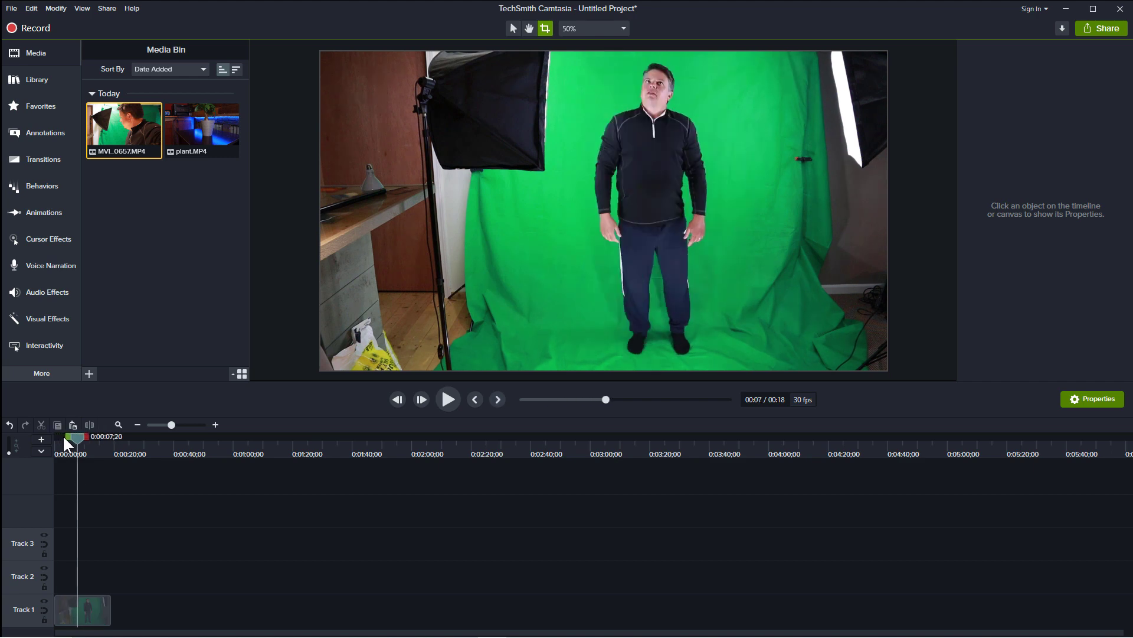
{"action": "left_click", "coordinate": [54, 317]}
{"action": "left_click_drag", "start_coordinate": [204, 311], "coordinate": [90, 616]}
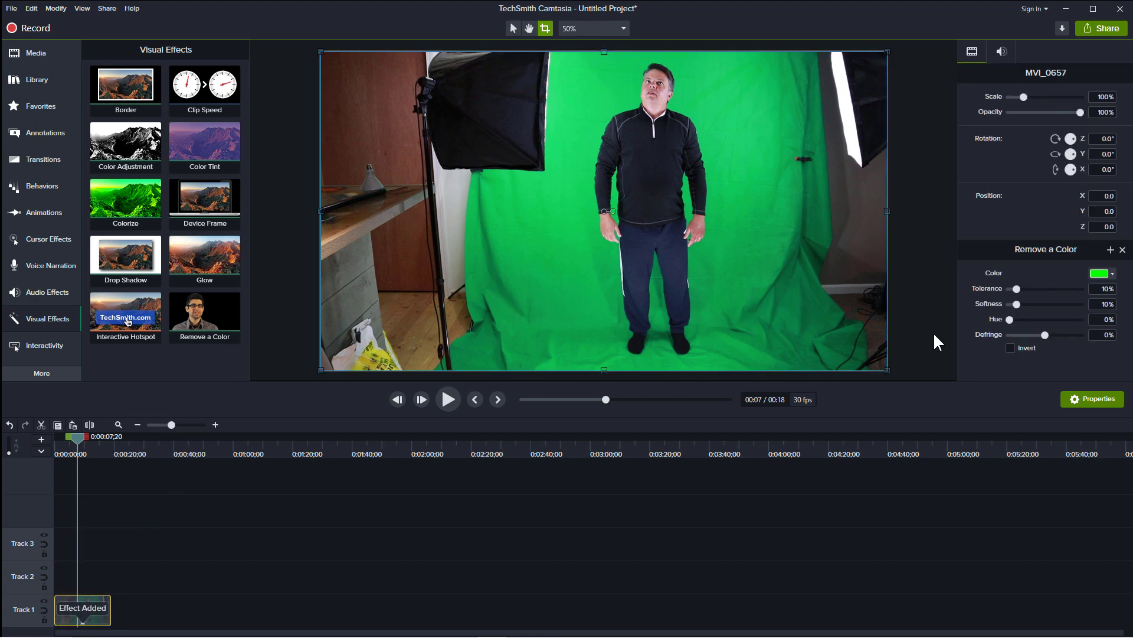
{"action": "left_click", "coordinate": [1099, 273]}
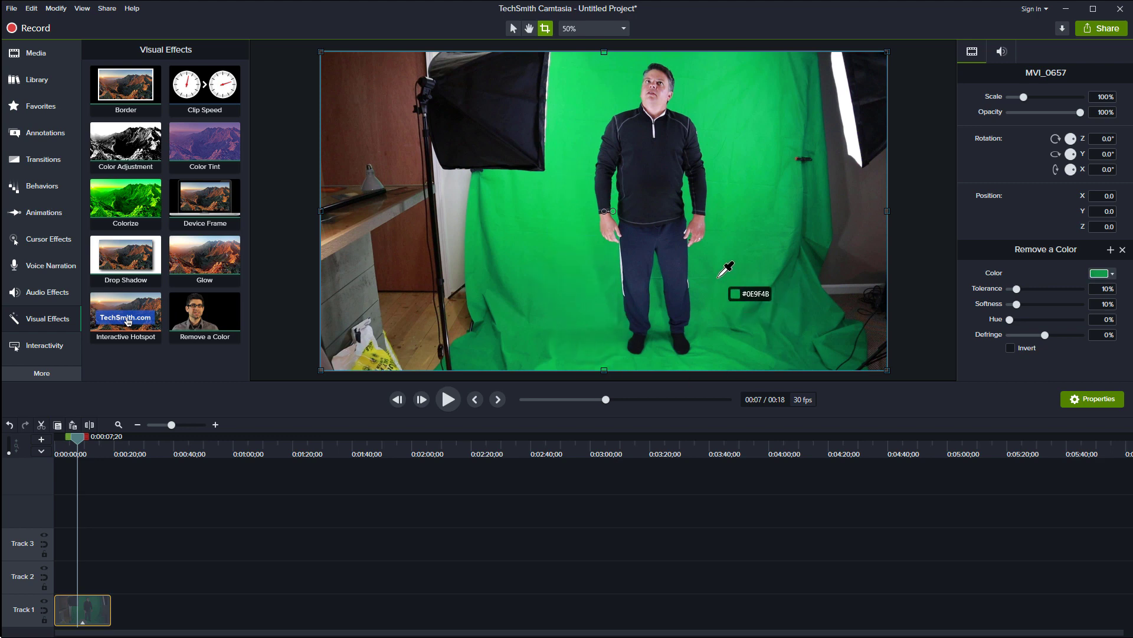
{"action": "left_click", "coordinate": [706, 258]}
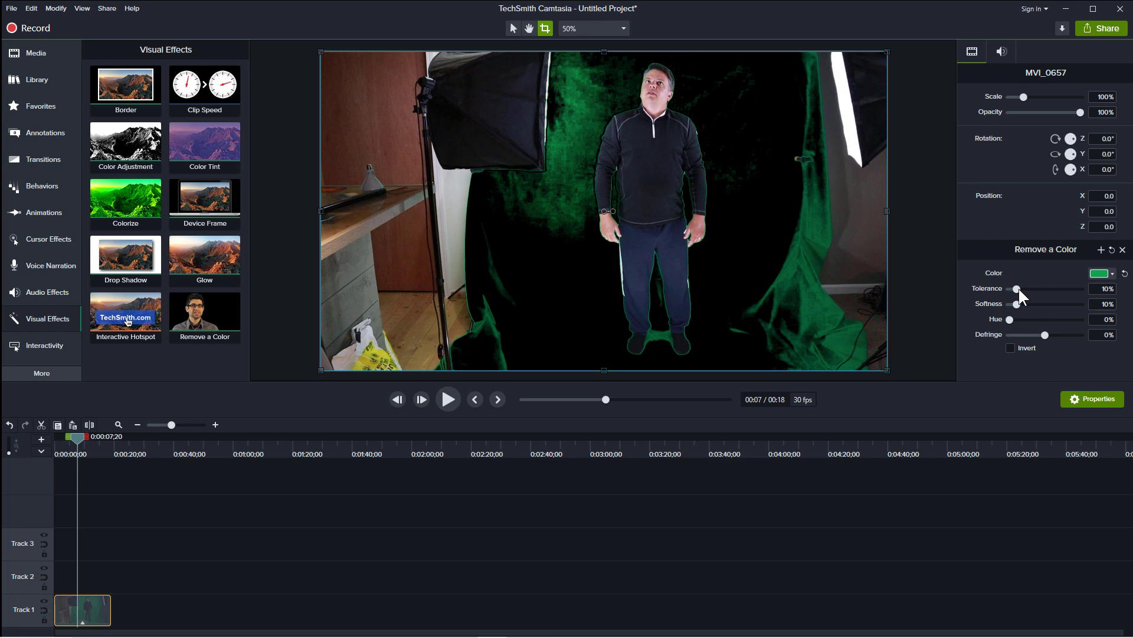
Set the Remove a Color tolerance to 34% and softness to 5%, checking the key at other frames.
{"action": "mouse_move", "coordinate": [1019, 289]}
{"action": "left_mouse_down"}
{"action": "mouse_move", "coordinate": [1087, 300]}
{"action": "mouse_move", "coordinate": [1037, 298]}
{"action": "left_mouse_up"}
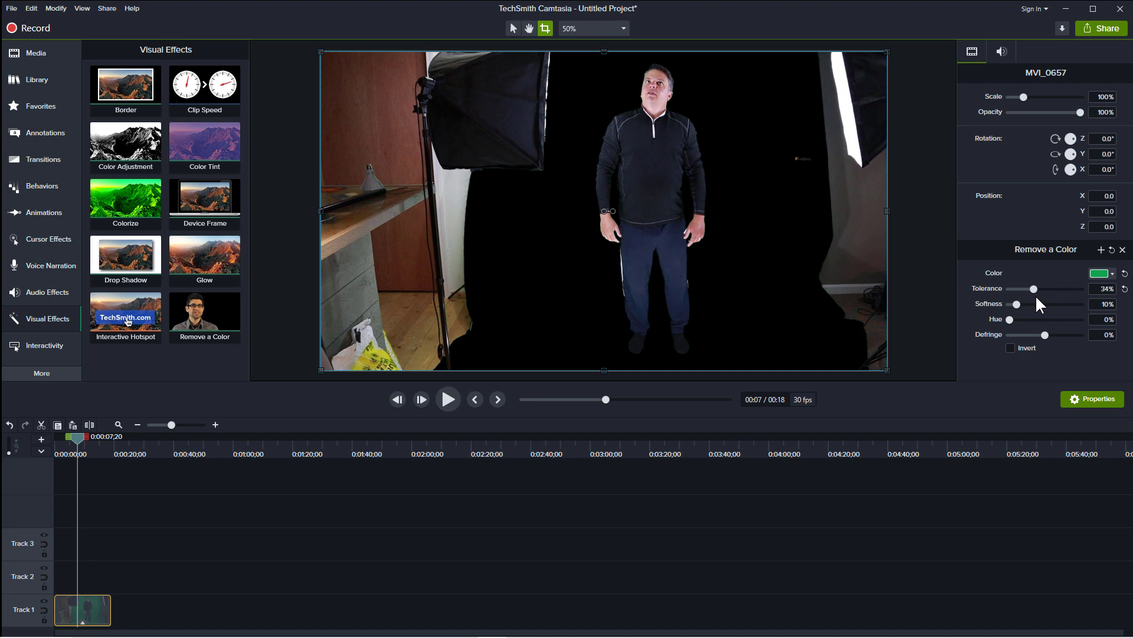
{"action": "left_click_drag", "start_coordinate": [78, 440], "coordinate": [89, 445]}
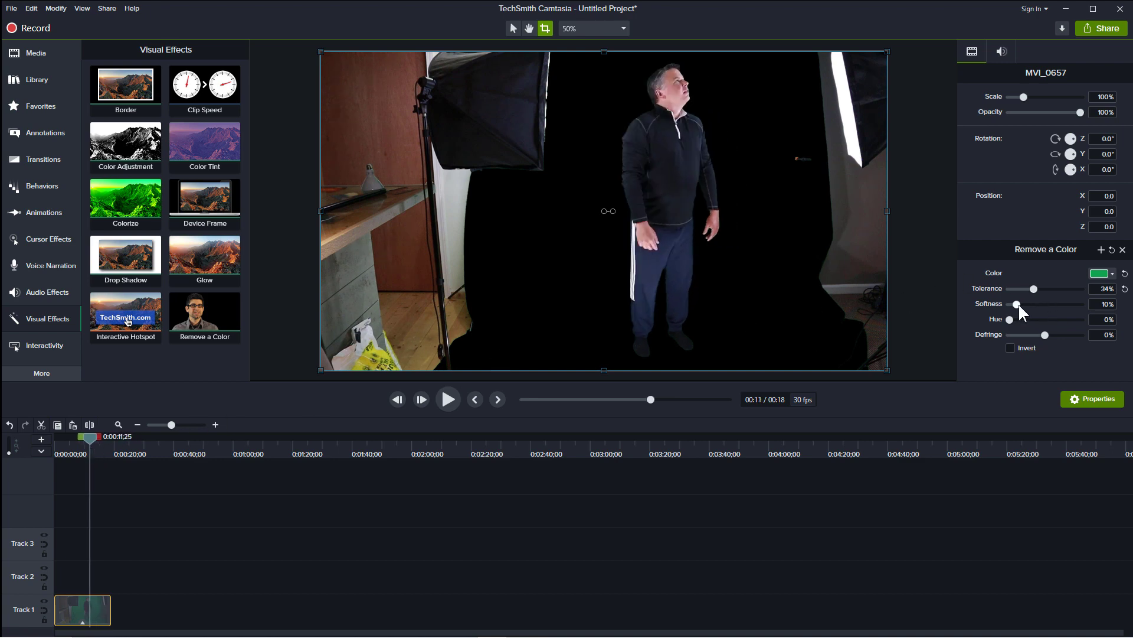
{"action": "left_click_drag", "start_coordinate": [1018, 303], "coordinate": [1022, 307]}
{"action": "mouse_move", "coordinate": [94, 438]}
{"action": "left_mouse_down"}
{"action": "mouse_move", "coordinate": [80, 438]}
{"action": "mouse_move", "coordinate": [91, 441]}
{"action": "left_mouse_up"}
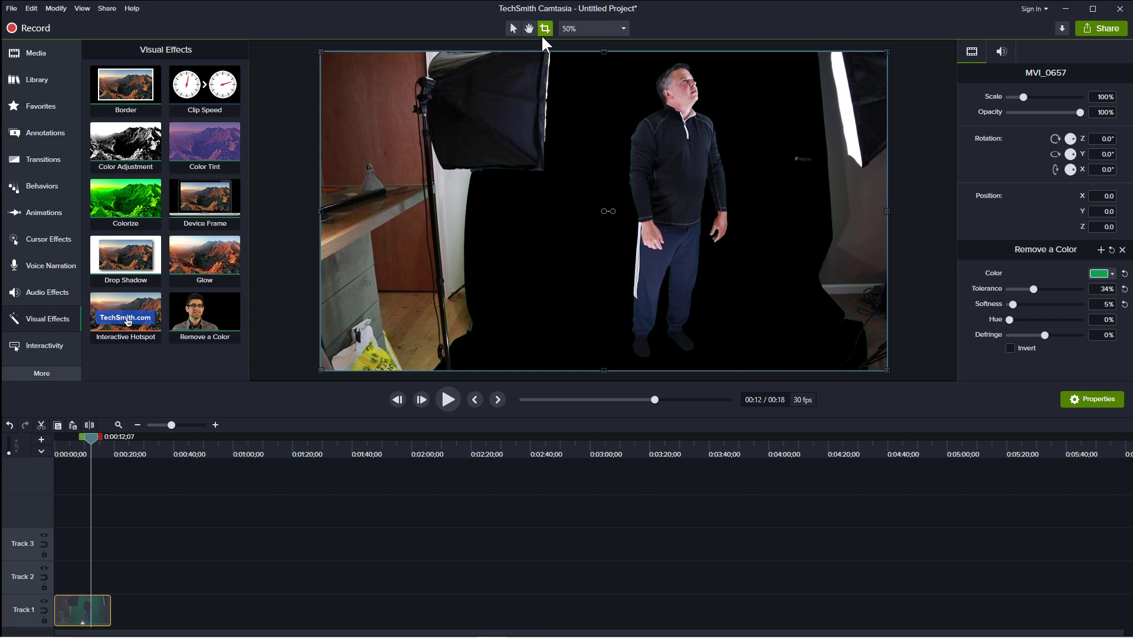
Crop both sides of the MVI_0657 clip to cut out the lights and room around the man, leaving space for his gestures.
{"action": "left_click_drag", "start_coordinate": [325, 209], "coordinate": [593, 240]}
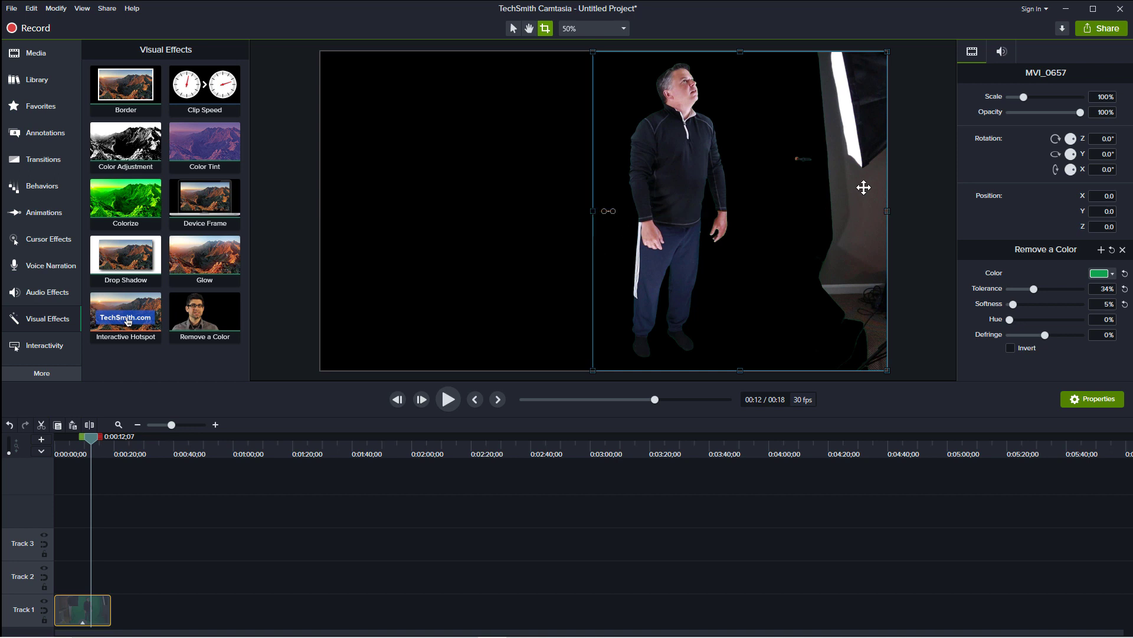
{"action": "left_click_drag", "start_coordinate": [888, 211], "coordinate": [794, 234]}
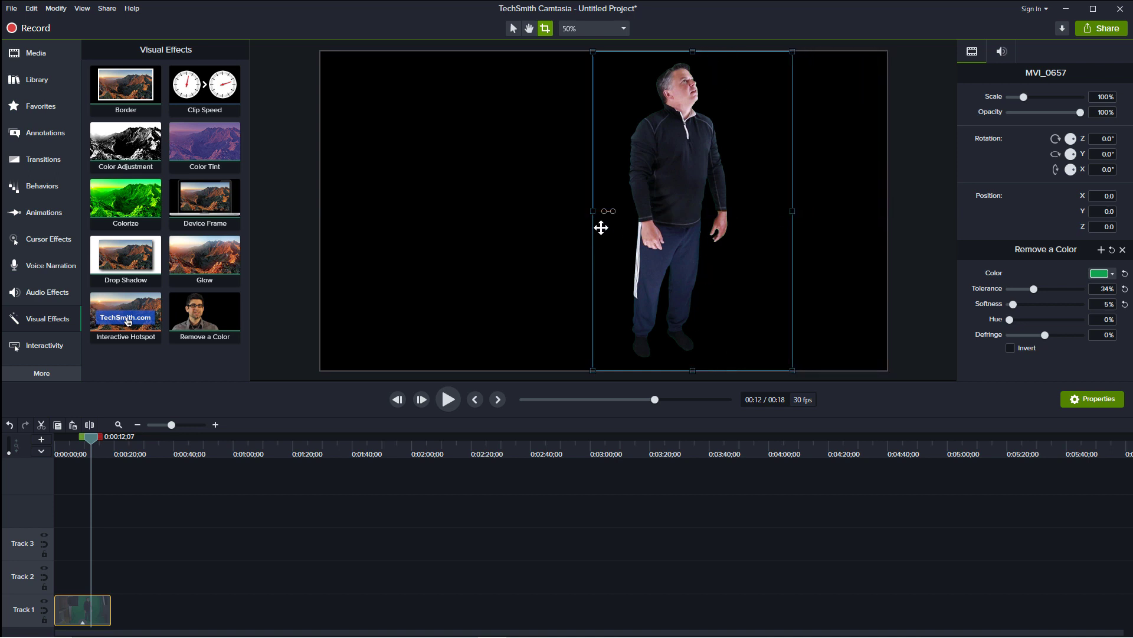
{"action": "left_click_drag", "start_coordinate": [594, 211], "coordinate": [557, 224]}
Play the cropped, keyed clip from about 0:00:01;16 to check that the man's movements stay inside the crop.
{"action": "left_click_drag", "start_coordinate": [93, 438], "coordinate": [58, 451]}
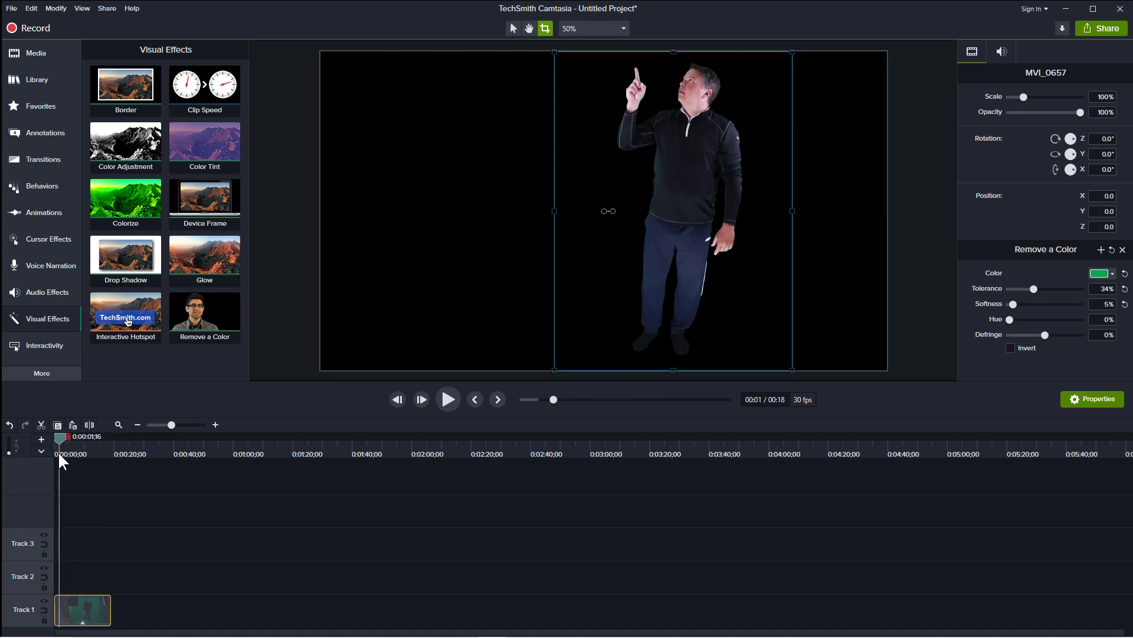
{"action": "left_click", "coordinate": [180, 467]}
{"action": "key", "text": "space"}
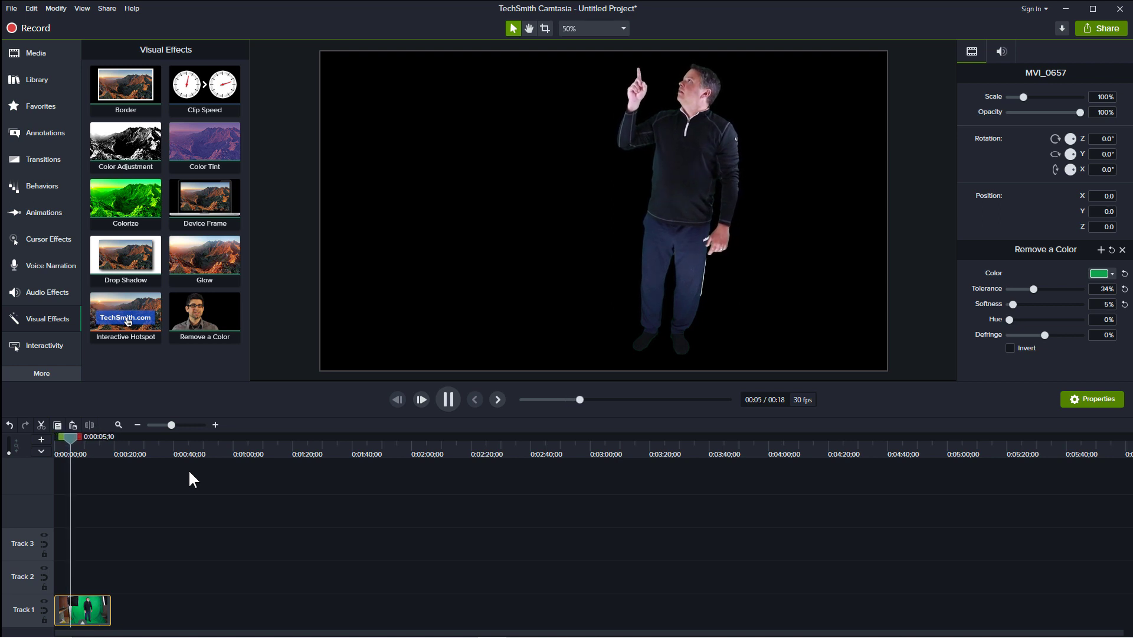
{"action": "key", "text": "space"}
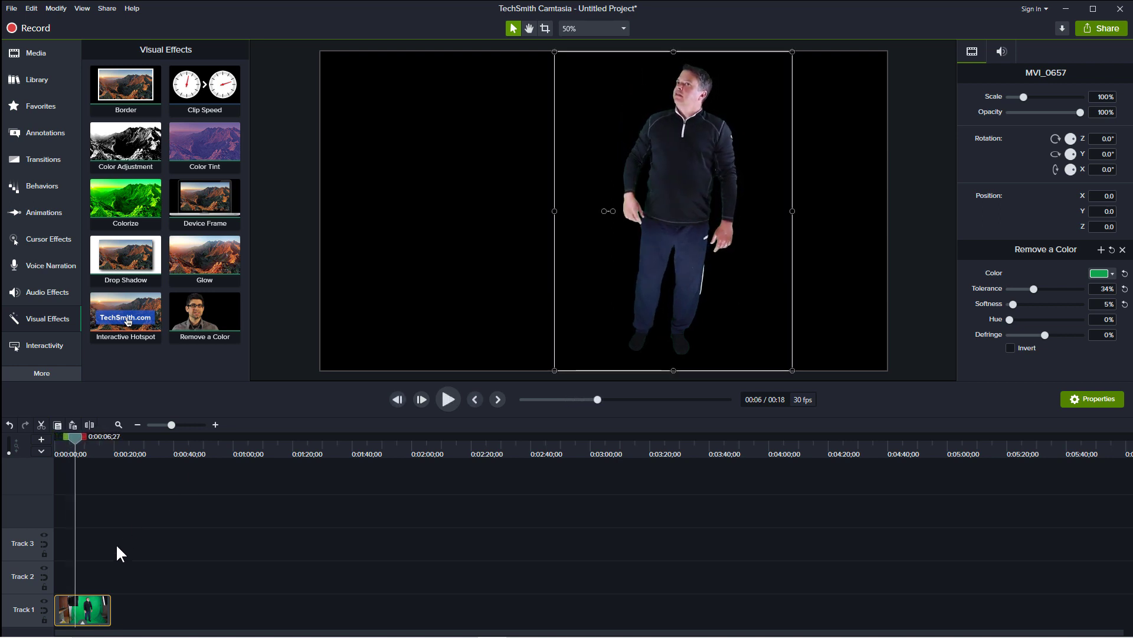
Move the keyed clip up to Track 2 and place plant.MP4 at the start of Track 1 as its background.
{"action": "left_click_drag", "start_coordinate": [81, 623], "coordinate": [72, 576]}
{"action": "left_click", "coordinate": [35, 52]}
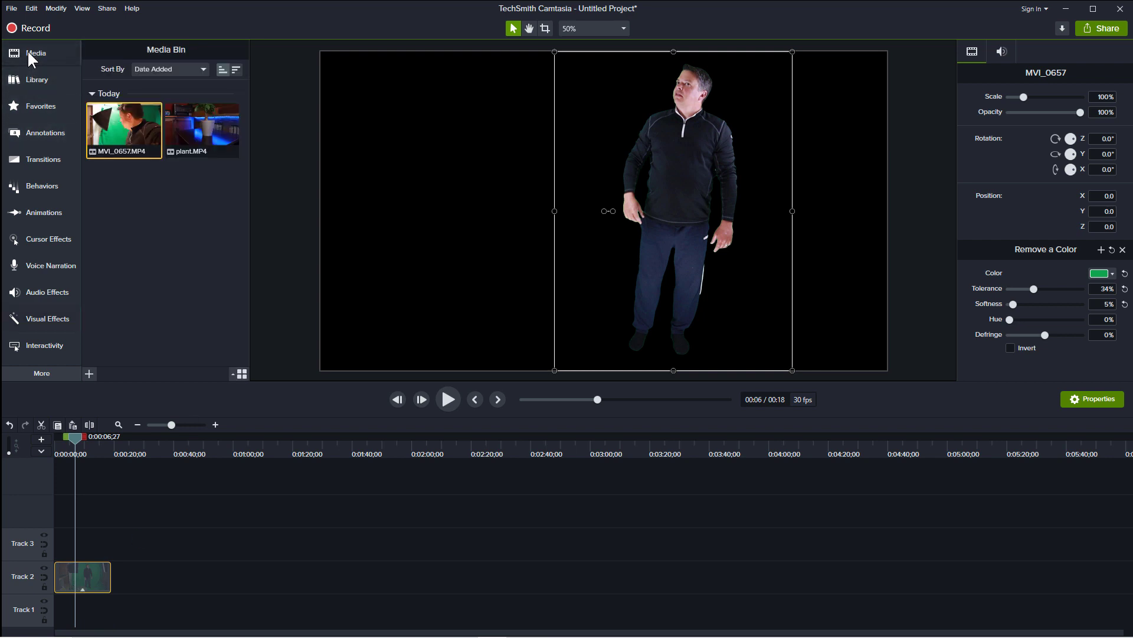
{"action": "left_click_drag", "start_coordinate": [198, 137], "coordinate": [59, 611]}
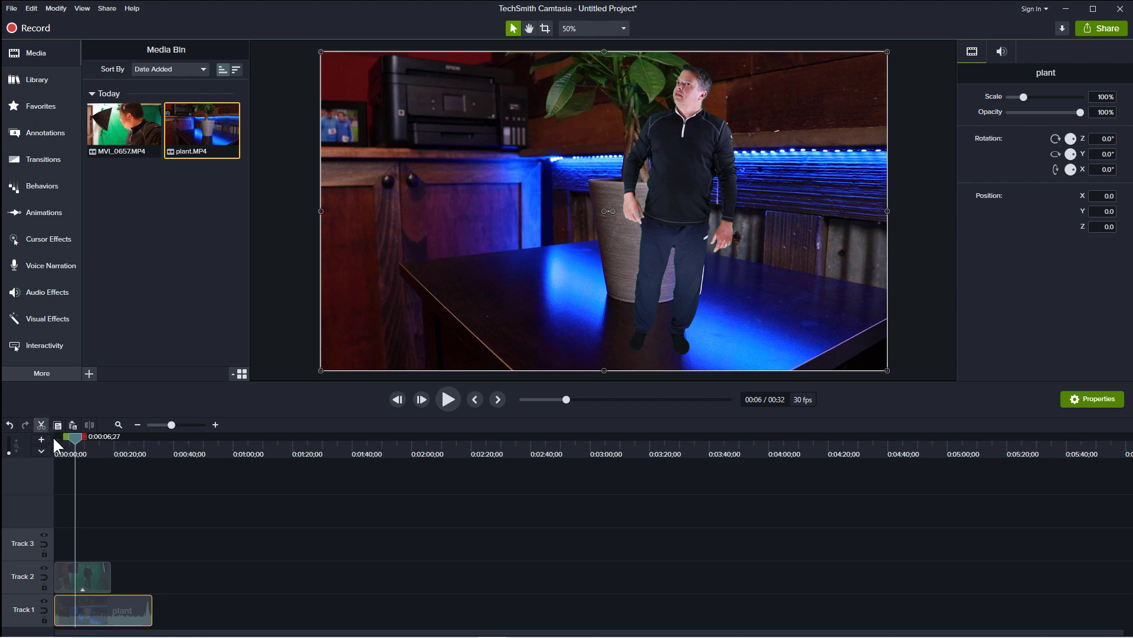
Trim the end of the plant clip to match the MVI_0657 clip and silence its audio.
{"action": "left_click_drag", "start_coordinate": [76, 437], "coordinate": [59, 438]}
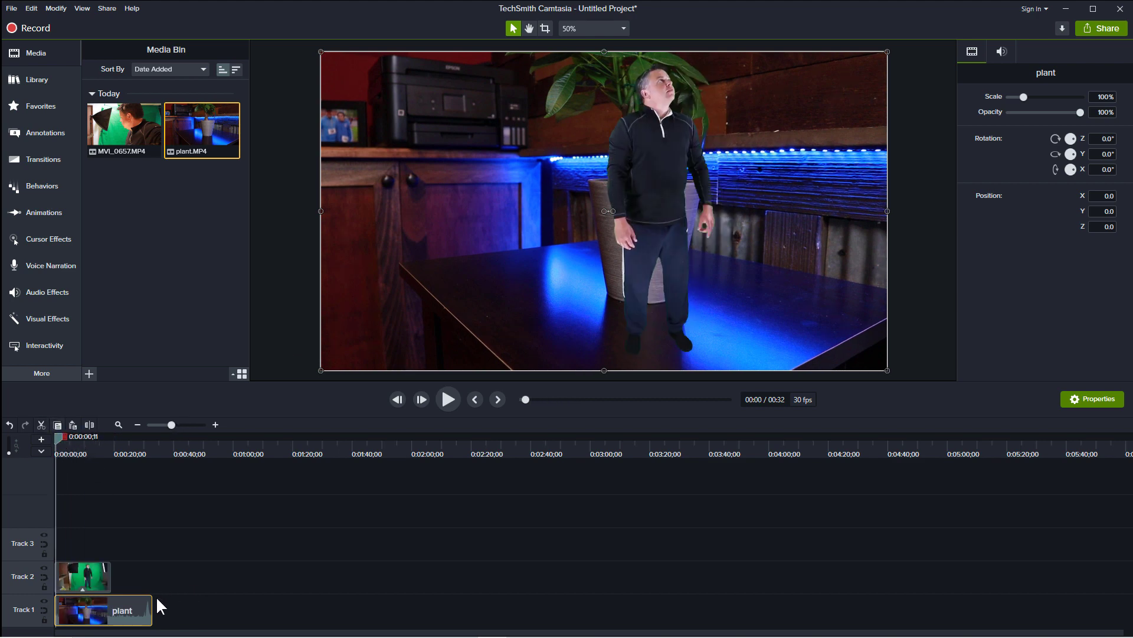
{"action": "left_click_drag", "start_coordinate": [152, 607], "coordinate": [113, 605]}
{"action": "right_click", "coordinate": [90, 613]}
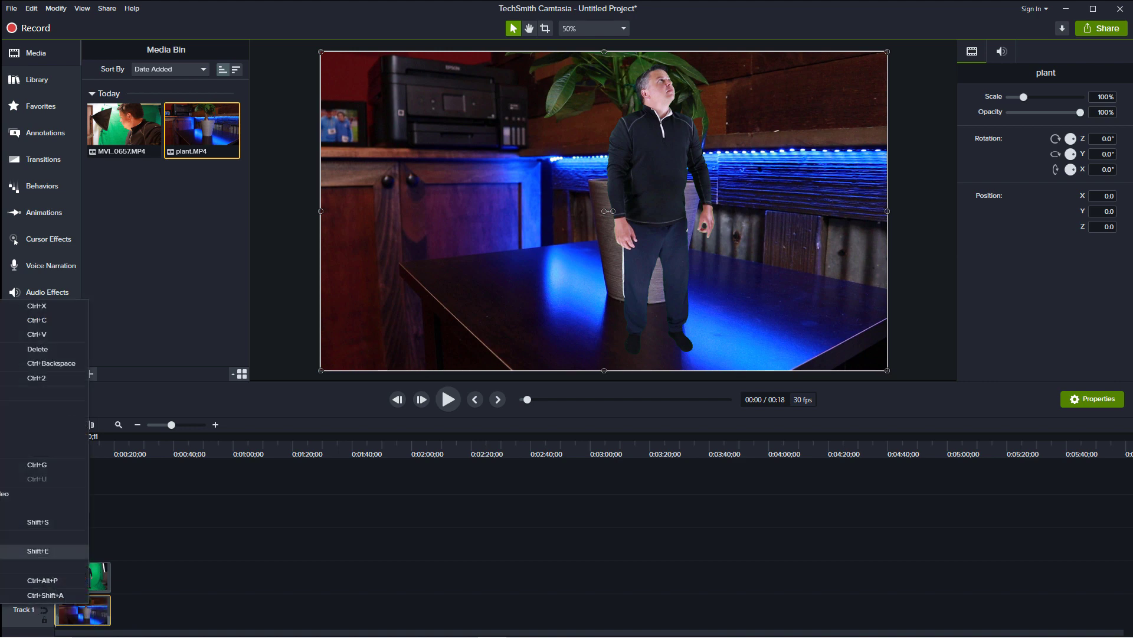
{"action": "left_click", "coordinate": [18, 522]}
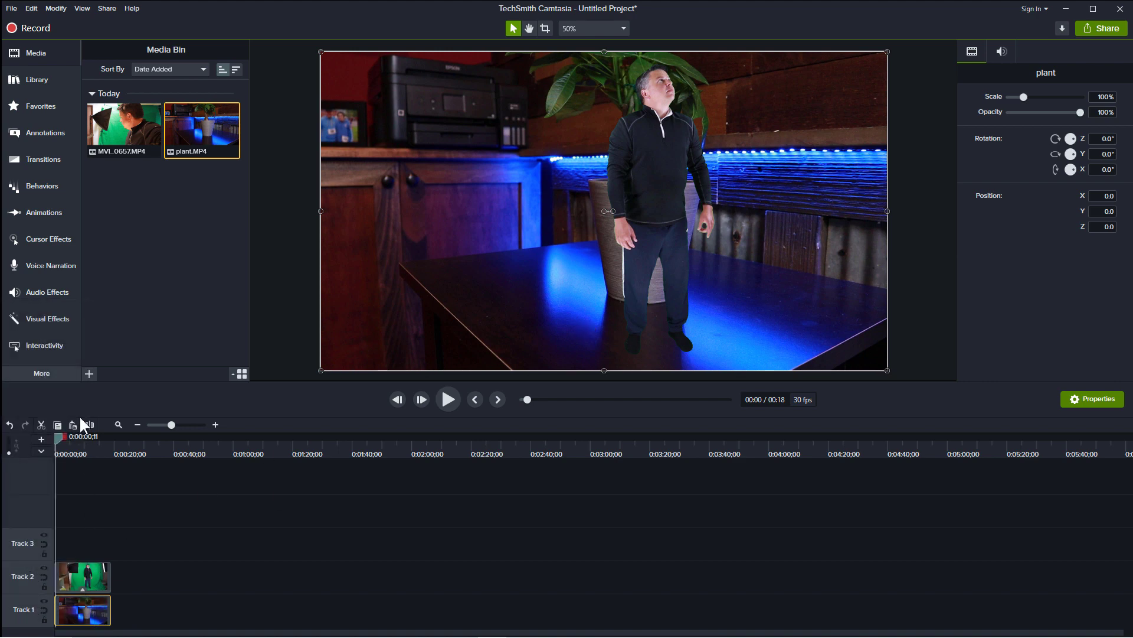
Scale the man's clip to 57%, place him beside the plant pot at about X -285.9, Y -156.0, and preview the composite.
{"action": "left_click", "coordinate": [658, 162]}
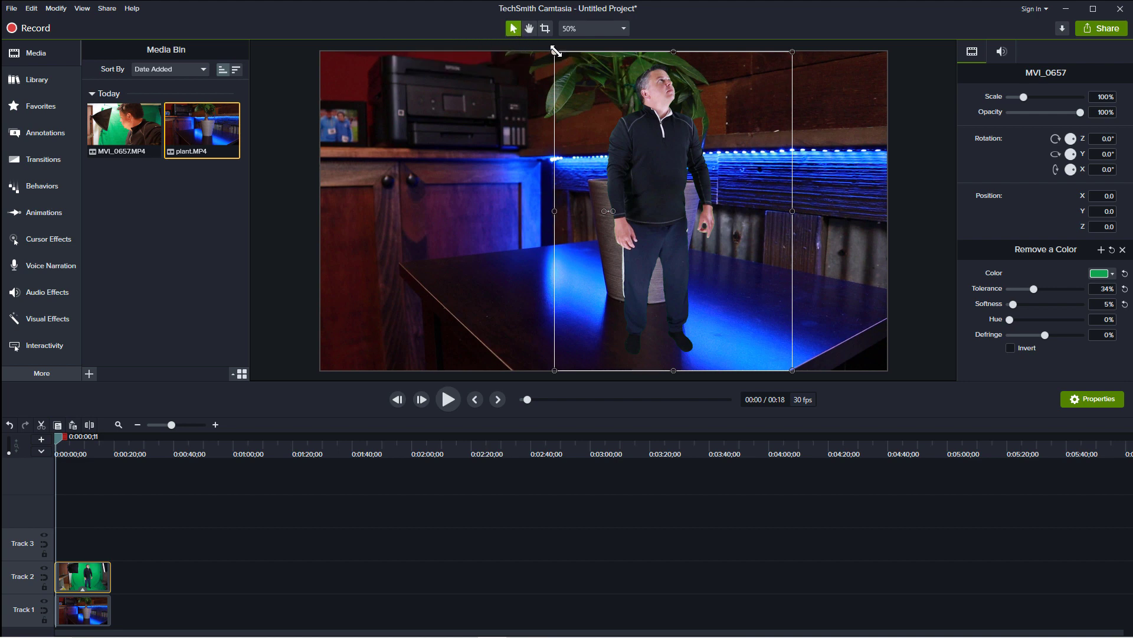
{"action": "left_click_drag", "start_coordinate": [554, 52], "coordinate": [657, 188]}
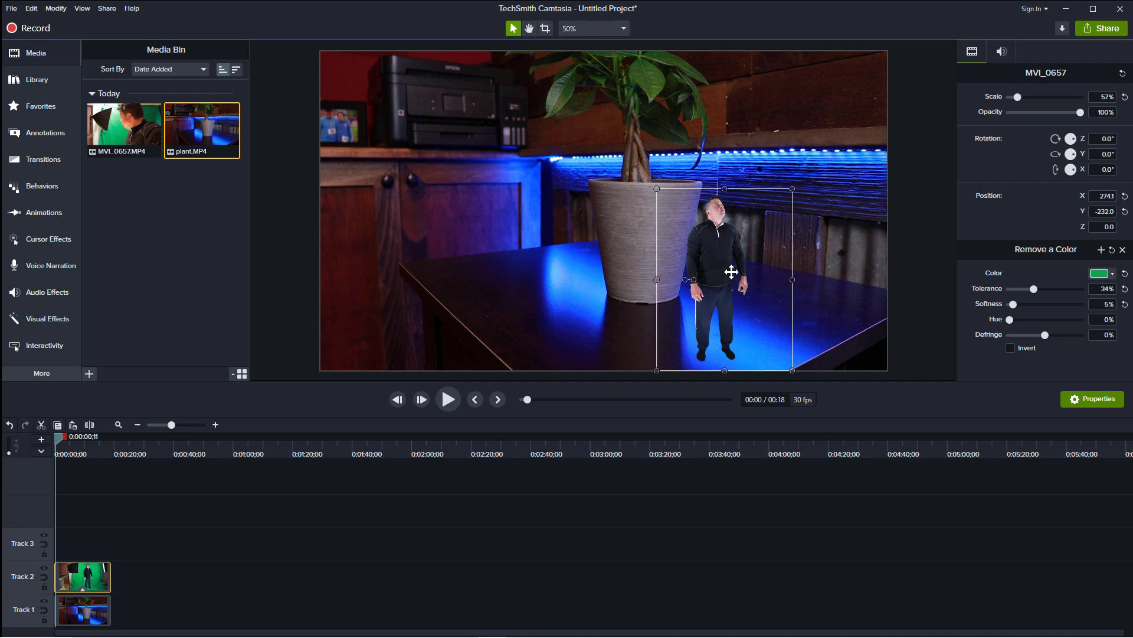
{"action": "left_click_drag", "start_coordinate": [731, 271], "coordinate": [566, 249]}
{"action": "key", "text": "space"}
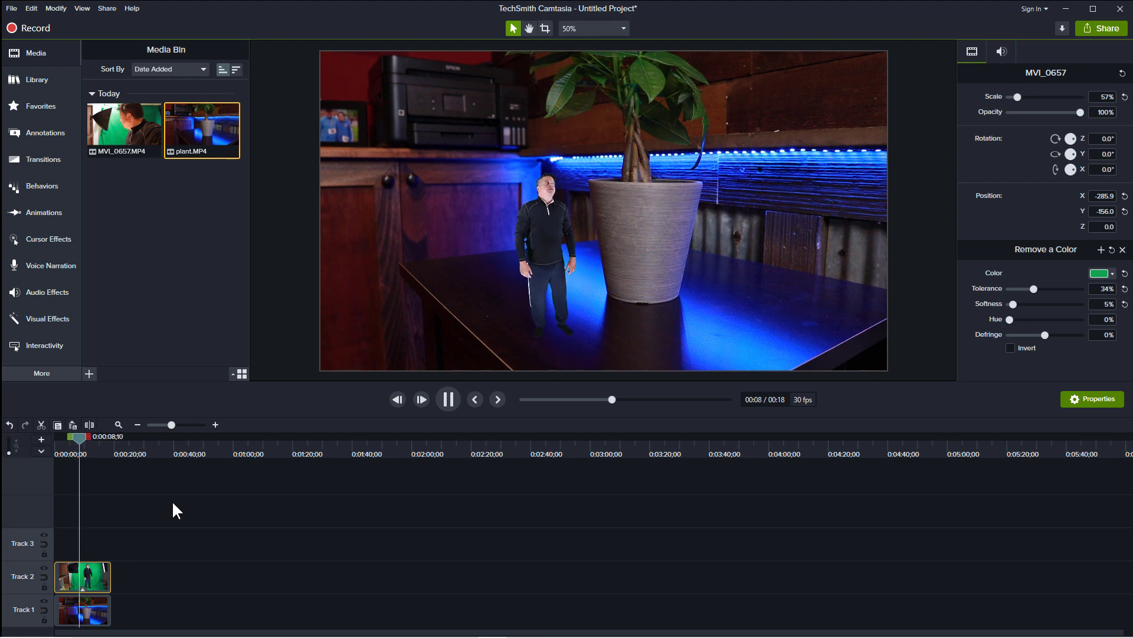
{"action": "key", "text": "space"}
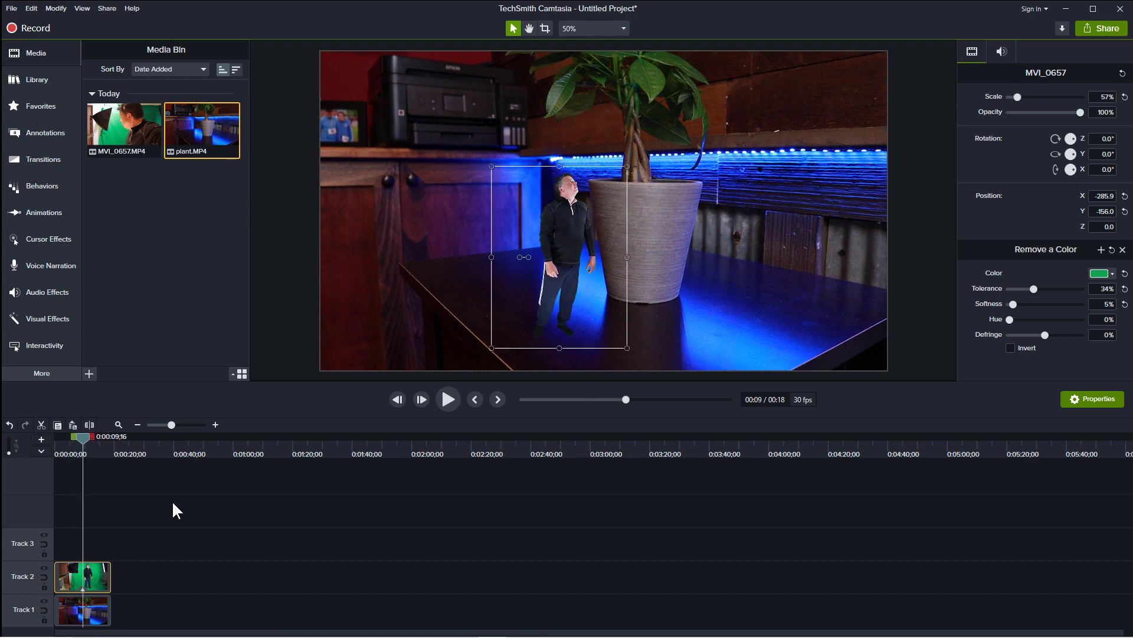
Copy the man's clip and paste the duplicate onto Track 3 at the start of the timeline.
{"action": "right_click", "coordinate": [572, 228]}
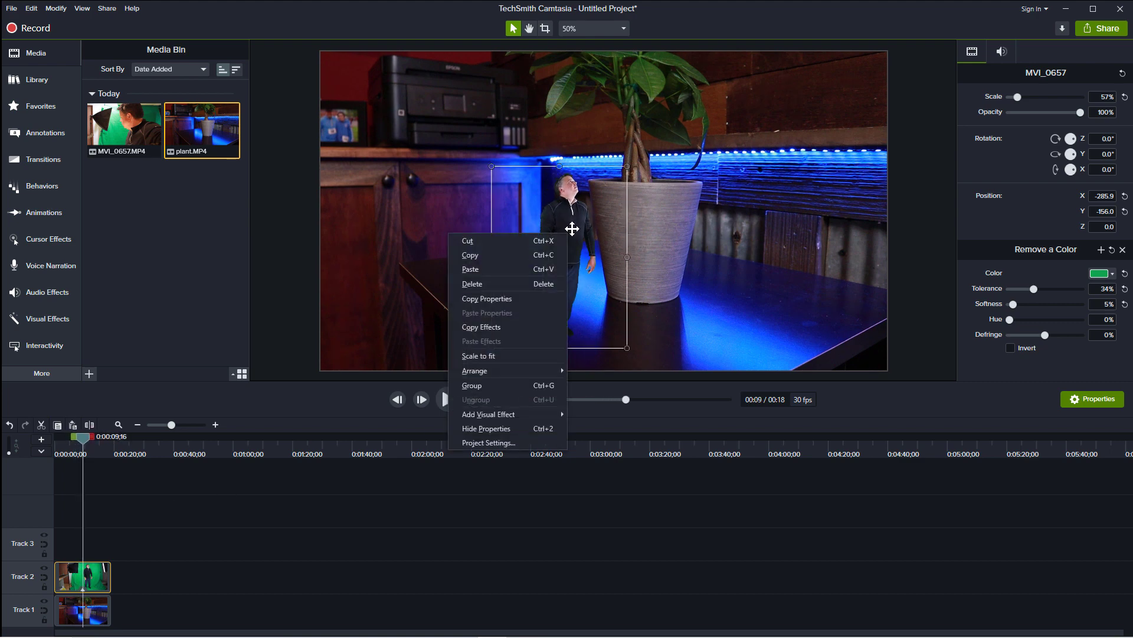
{"action": "left_click", "coordinate": [515, 254]}
{"action": "left_click", "coordinate": [96, 543]}
{"action": "right_click", "coordinate": [97, 544]}
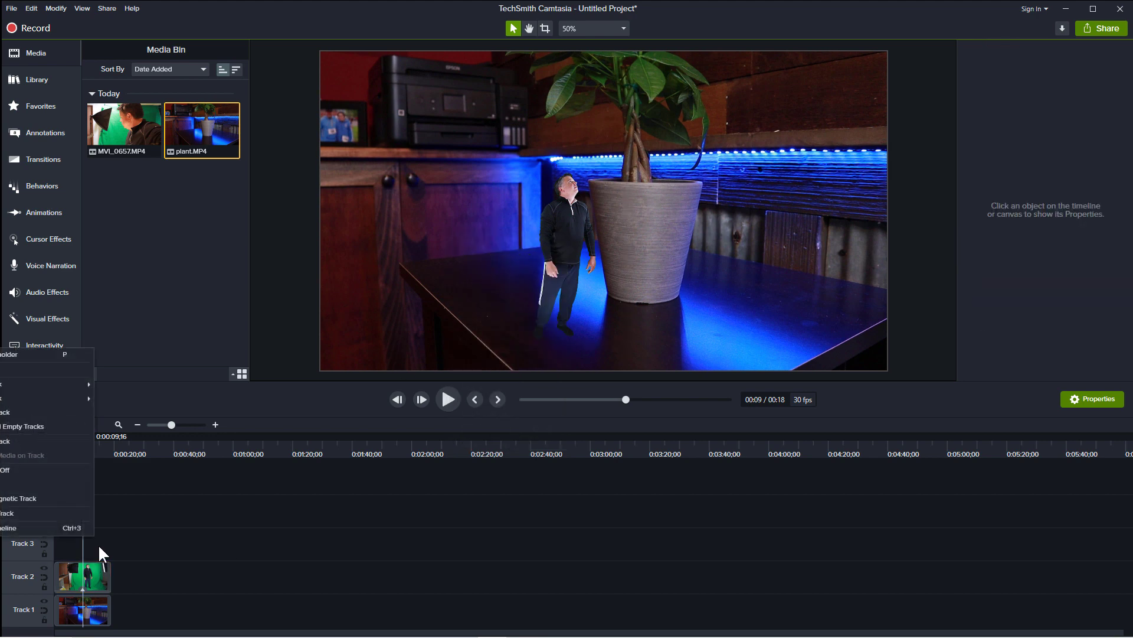
{"action": "left_click", "coordinate": [23, 369]}
{"action": "left_click_drag", "start_coordinate": [108, 545], "coordinate": [53, 549]}
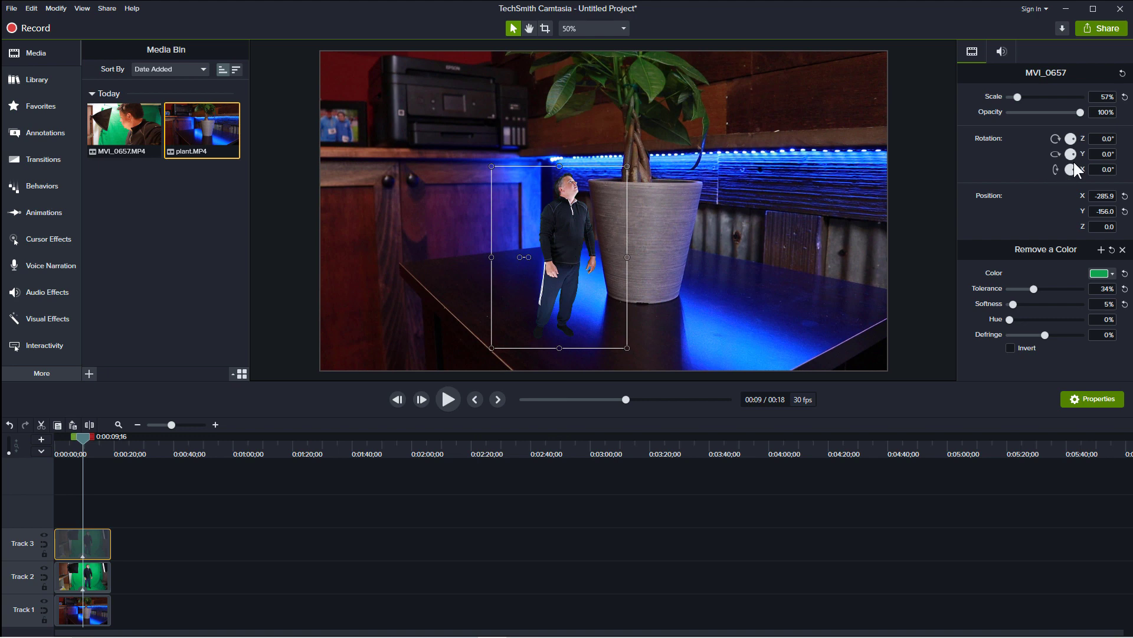
Turn the Track 3 duplicate into a reflection below the man's feet: X rotation 170.5°, position about X -270.7, Y -678.4, opacity 33%.
{"action": "left_click_drag", "start_coordinate": [1074, 166], "coordinate": [1067, 169]}
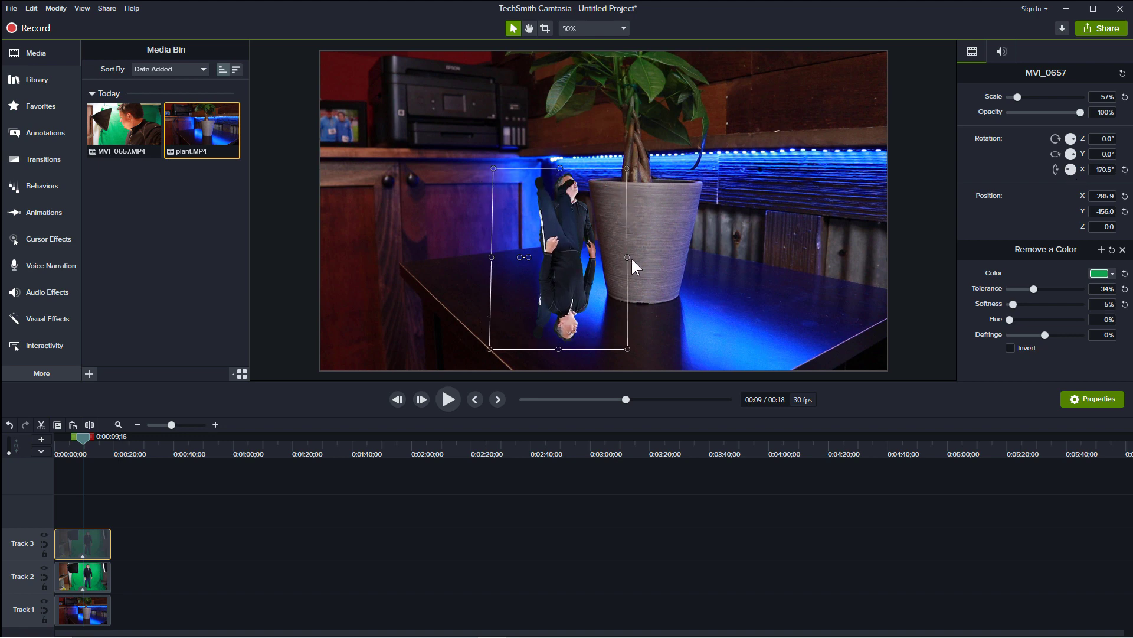
{"action": "left_click_drag", "start_coordinate": [548, 264], "coordinate": [551, 423]}
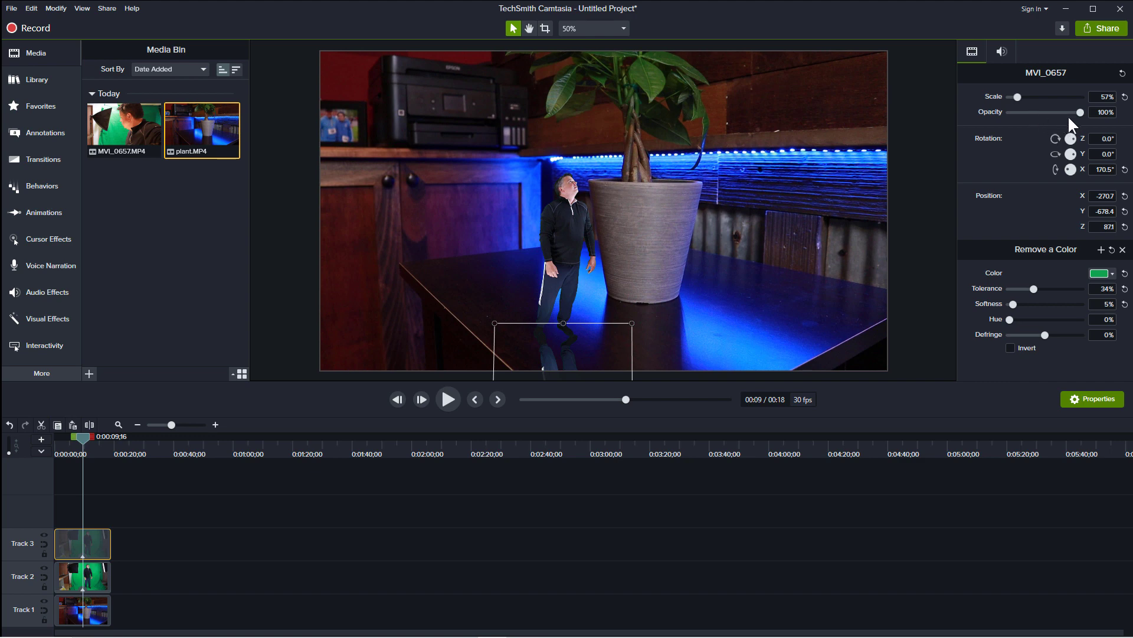
{"action": "left_click_drag", "start_coordinate": [1079, 111], "coordinate": [1054, 113]}
Play the composite from the start of the timeline to check the man and his reflection on the table.
{"action": "left_click_drag", "start_coordinate": [83, 437], "coordinate": [58, 442]}
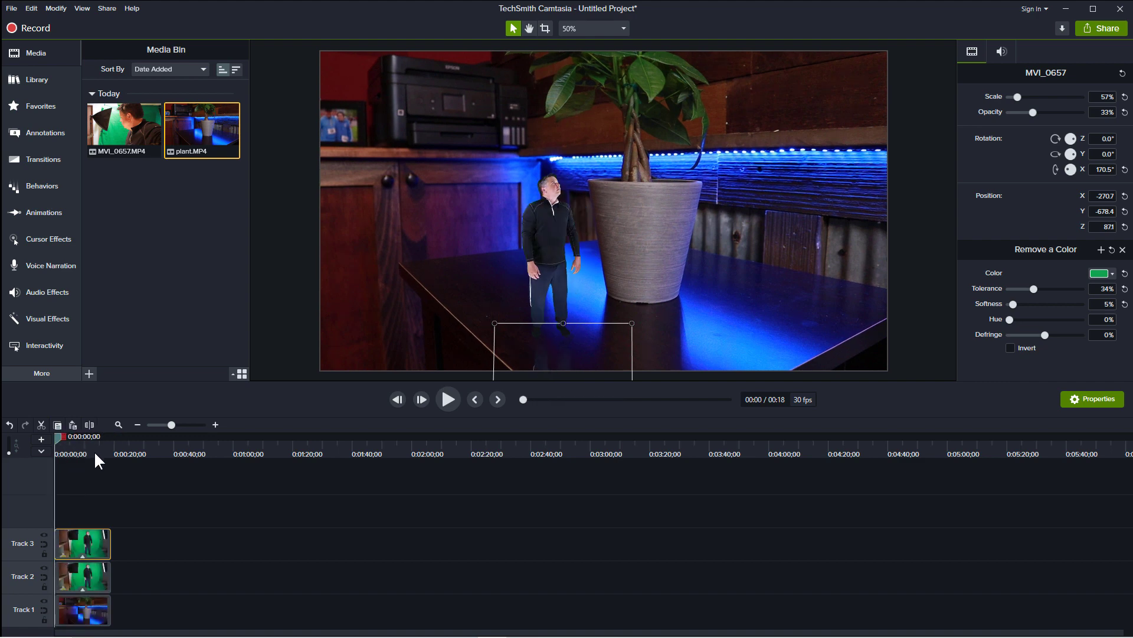
{"action": "key", "text": "space"}
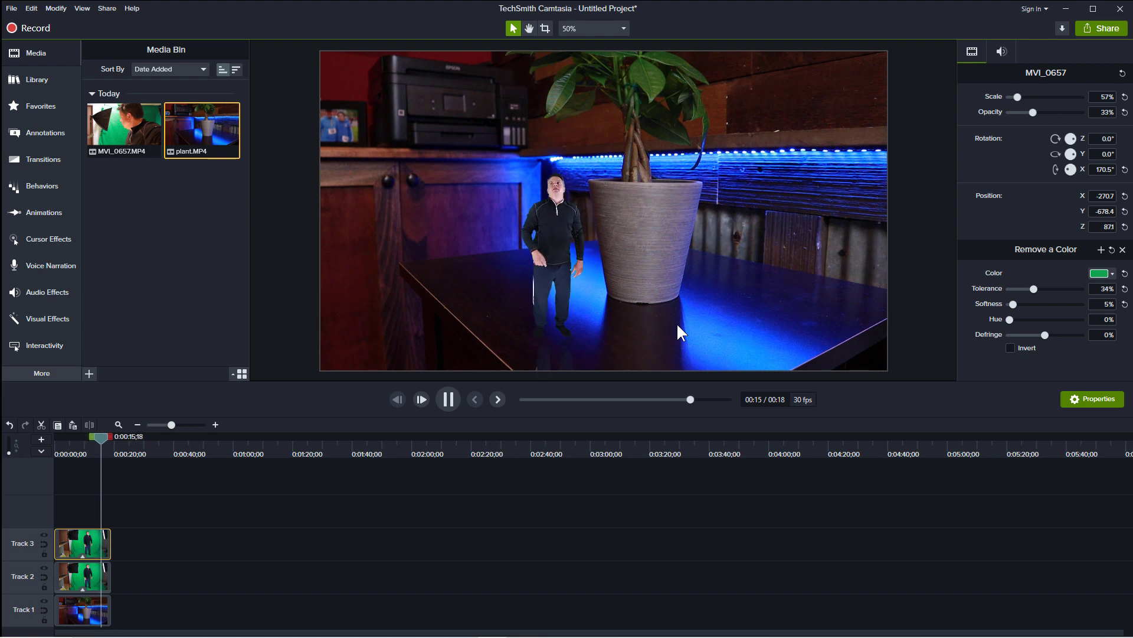
{"action": "key", "text": "space"}
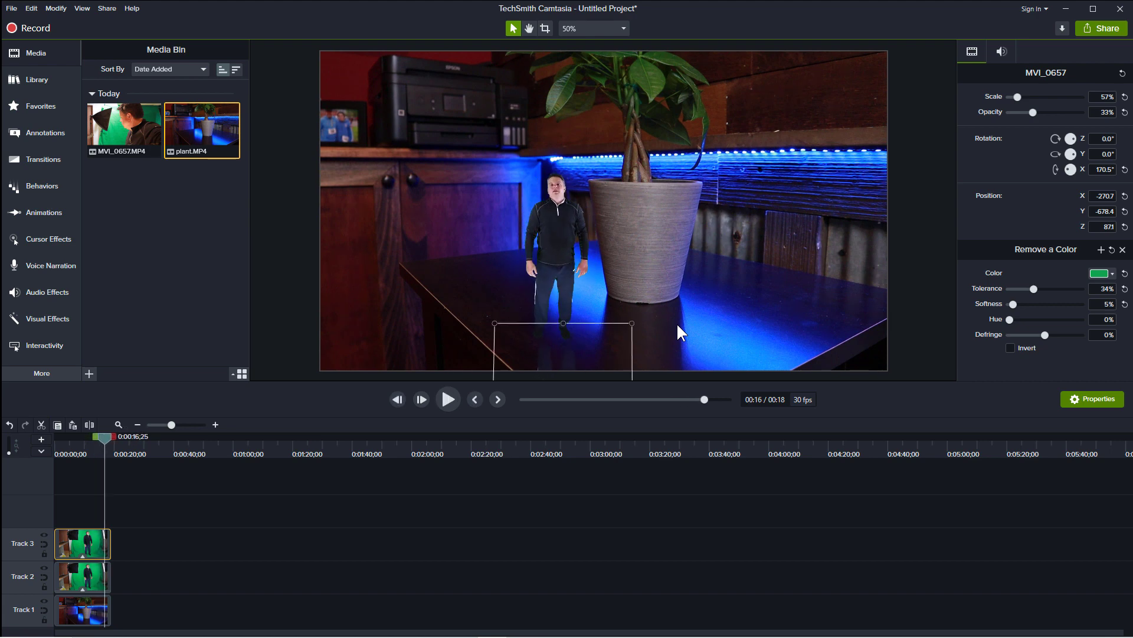